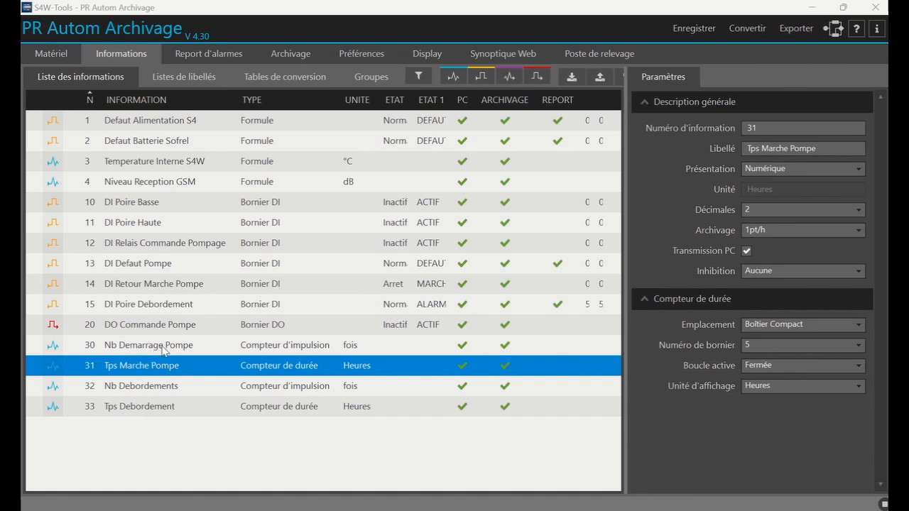
# Add a new analog information of type Bilans and set its information number to 50.
pyautogui.moveTo(624, 348); pyautogui.dragTo(627, 347)
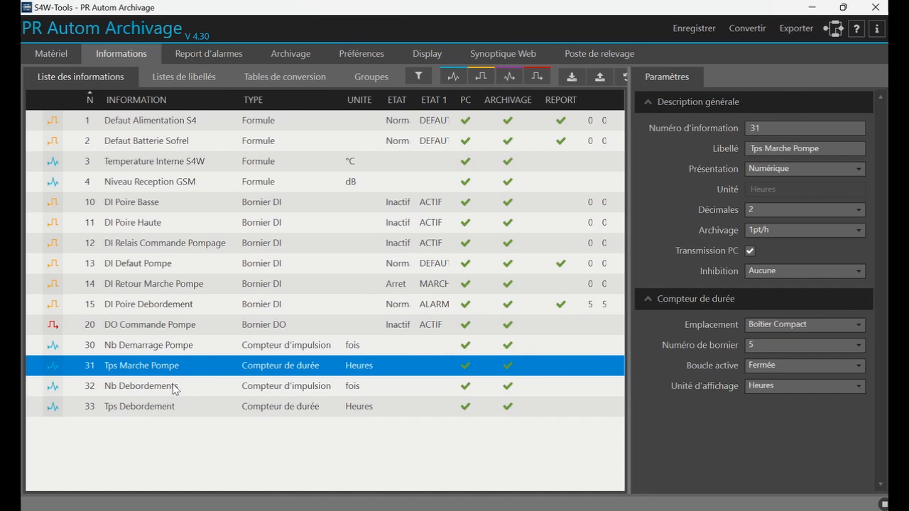
pyautogui.click(460, 77)
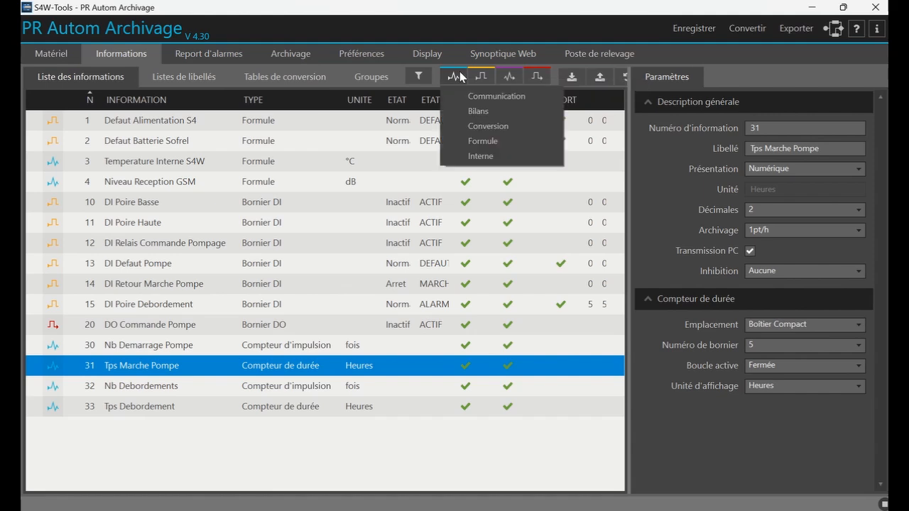
pyautogui.click(470, 111)
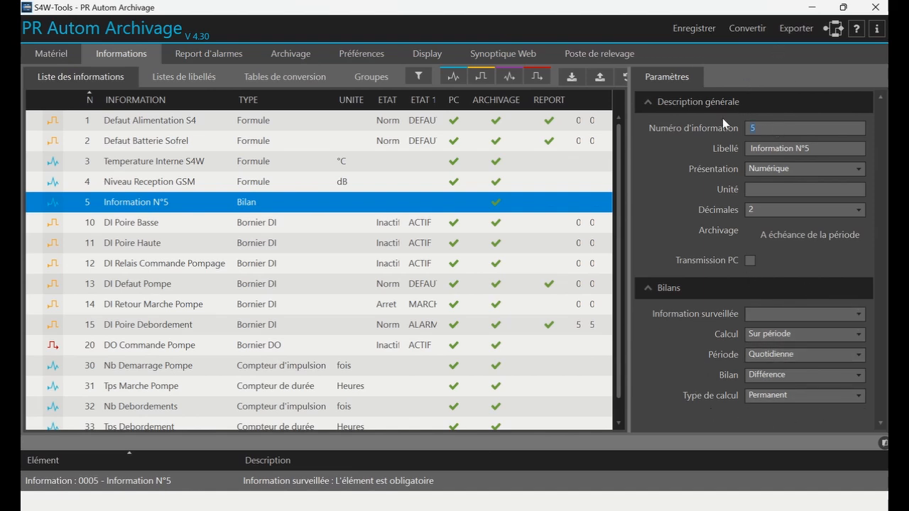
pyautogui.write('50')
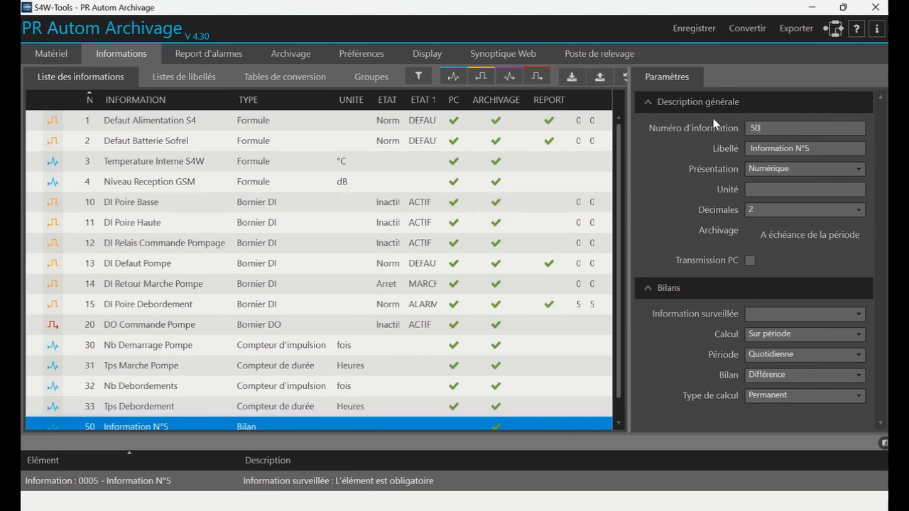
pyautogui.scroll(-1, 232, 277)
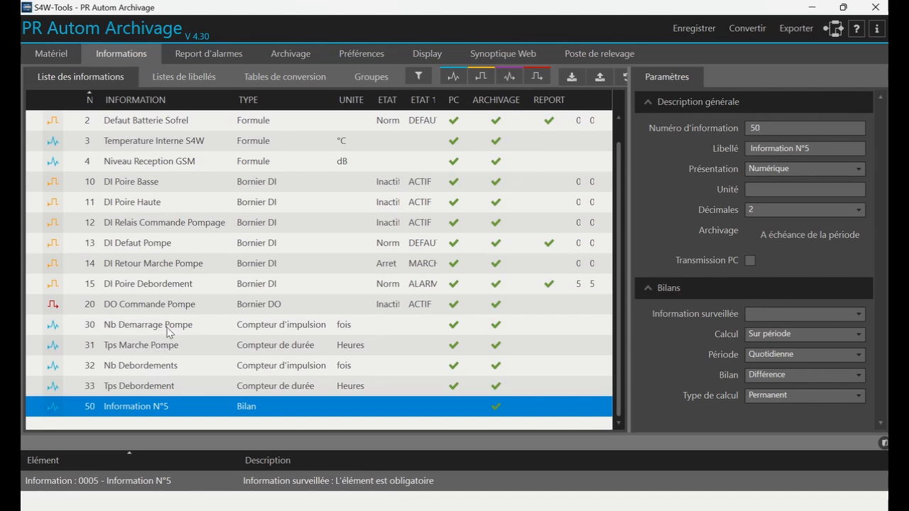
# Label information 50 "Bilan Nb Demarrage Pompe J-1" and widen the parameters area to fit the label.
pyautogui.click(829, 147)
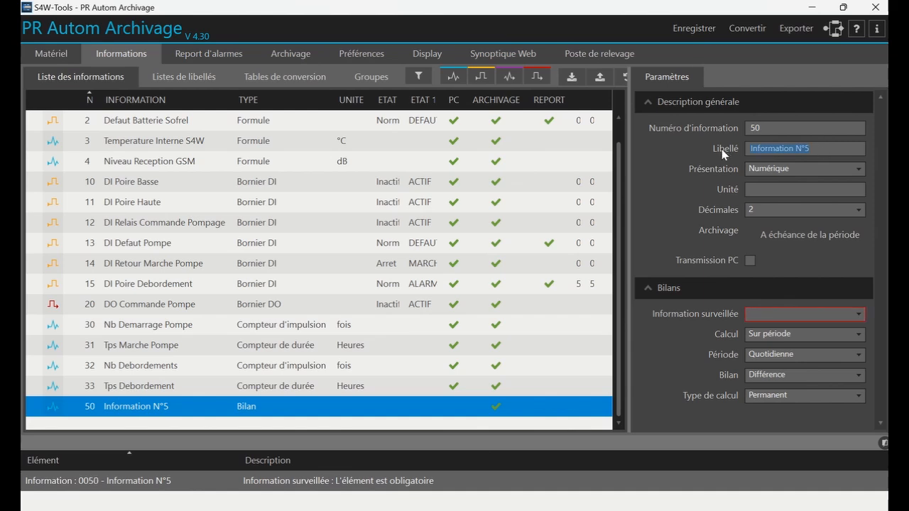
pyautogui.write('Bilan')
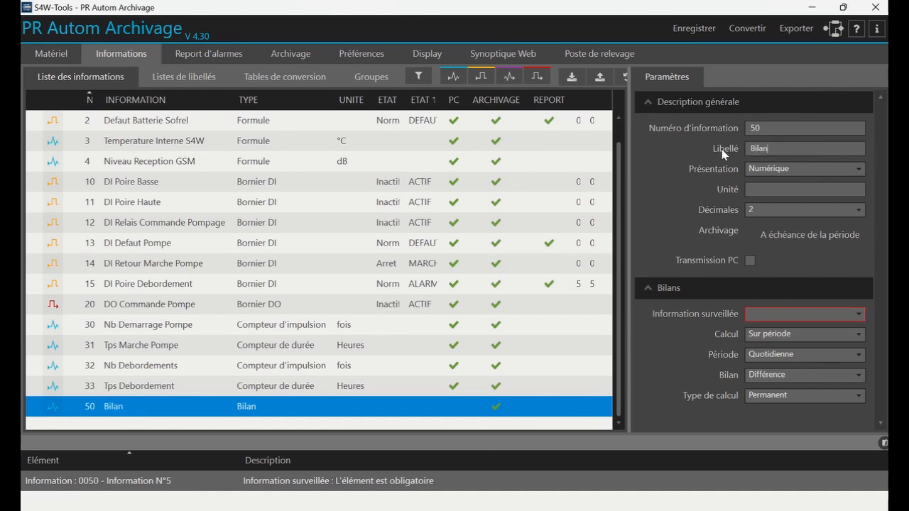
pyautogui.write(' Marche Pompe')
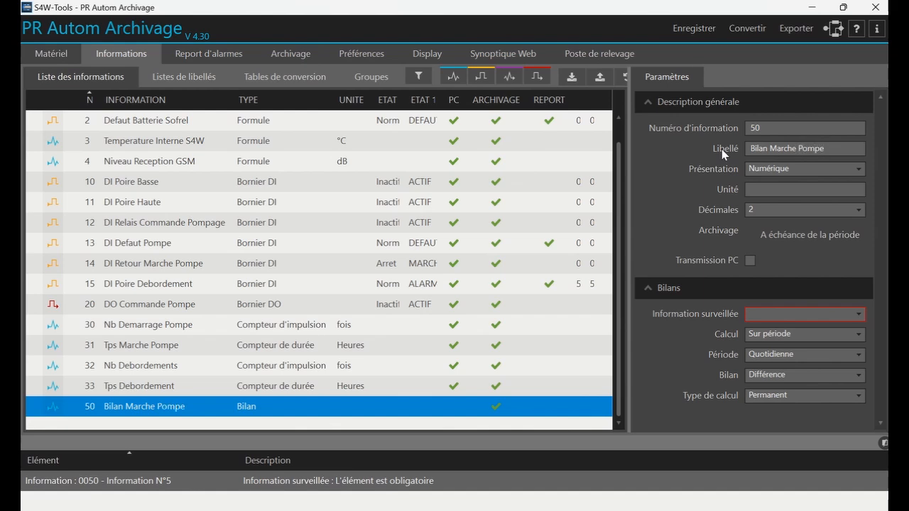
pyautogui.press('BackSpace')
pyautogui.press('BackSpace')
pyautogui.press('BackSpace')
pyautogui.press('BackSpace')
pyautogui.press('BackSpace')
pyautogui.press('BackSpace')
pyautogui.press('BackSpace')
pyautogui.press('BackSpace')
pyautogui.press('BackSpace')
pyautogui.press('BackSpace')
pyautogui.press('BackSpace')
pyautogui.press('BackSpace')
pyautogui.write('Nb Demarrage Pompe')
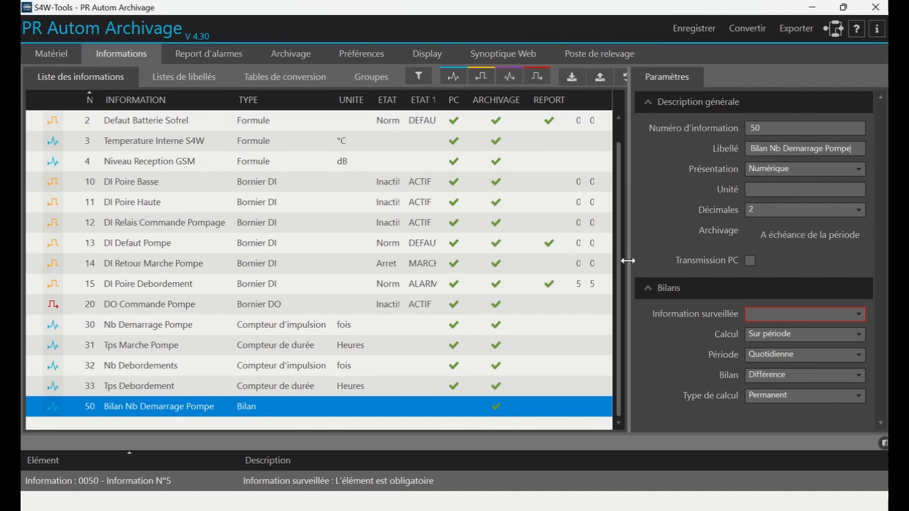
pyautogui.moveTo(628, 261); pyautogui.dragTo(596, 260)
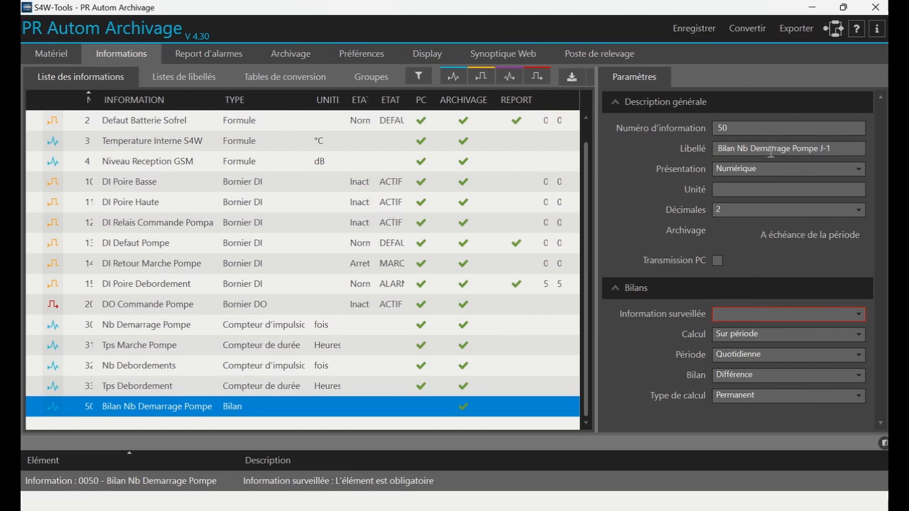
# Set information 50 to 0 decimals with the unit "fois", and widen the list's number column.
pyautogui.click(721, 208)
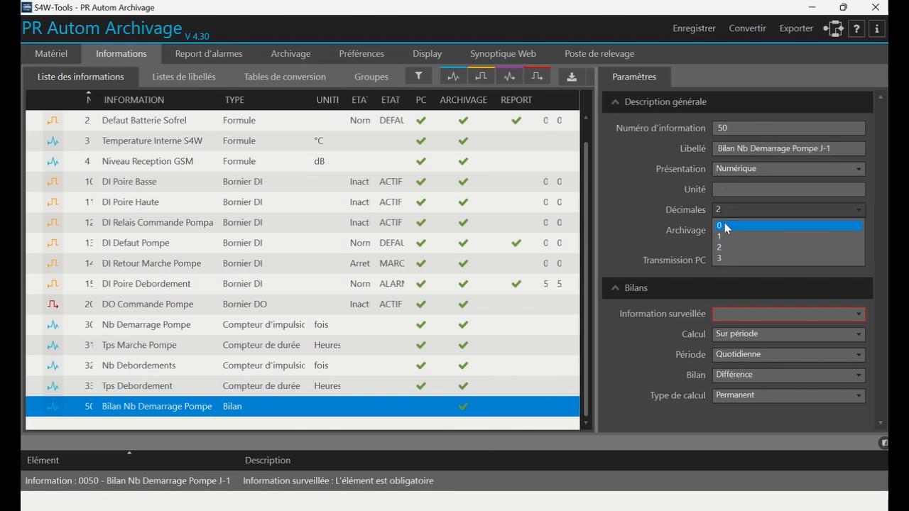
pyautogui.click(724, 225)
pyautogui.click(732, 189)
pyautogui.write('fois')
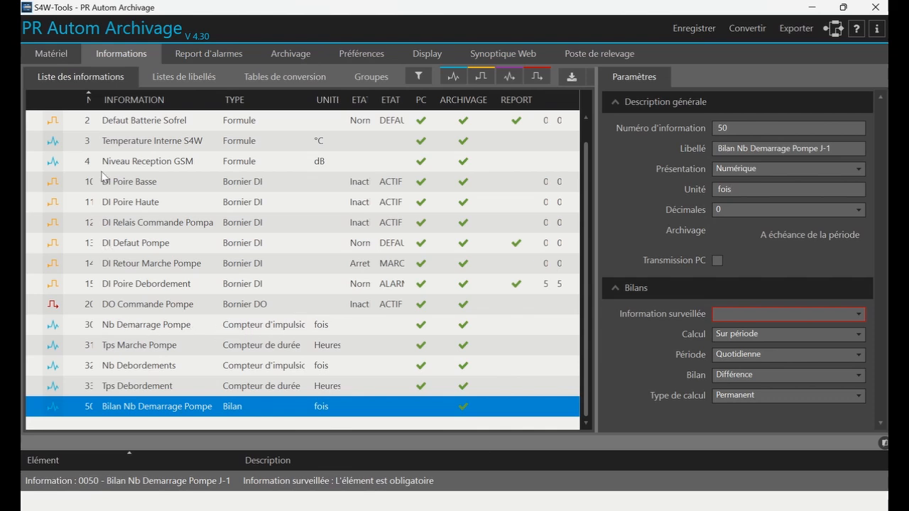
pyautogui.doubleClick(96, 94)
pyautogui.moveTo(96, 95); pyautogui.dragTo(103, 95)
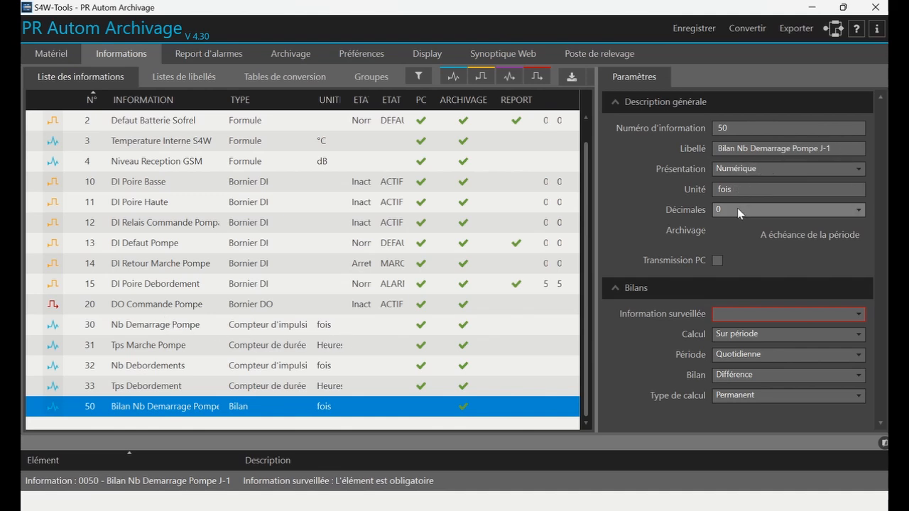
# Enable PC transmission for information 50 and set its monitored information to 0030 - Nb Demarrage Pompe.
pyautogui.click(717, 261)
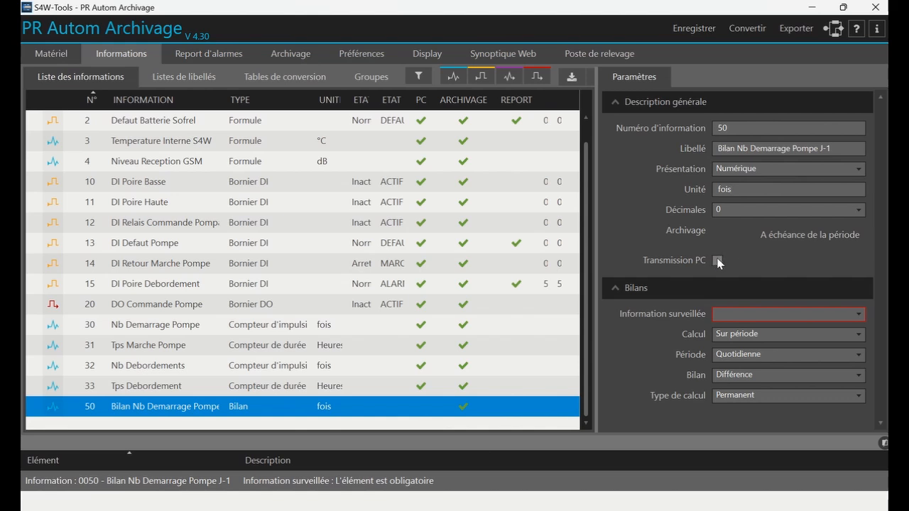
pyautogui.click(768, 317)
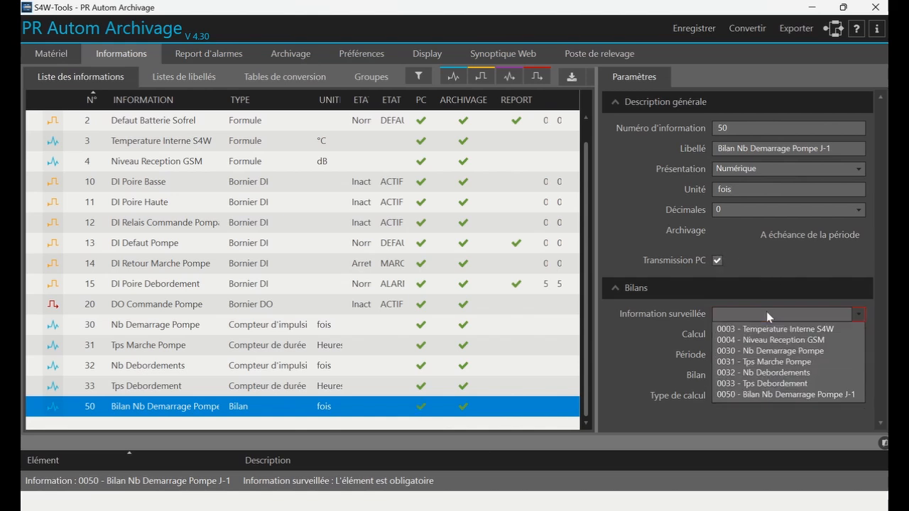
pyautogui.click(774, 352)
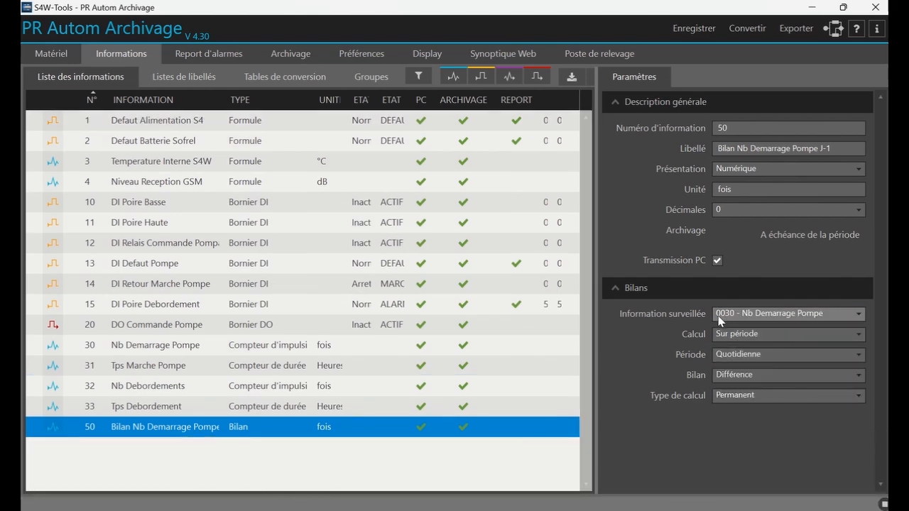
# Keep the calculation Sur période, period Quotidienne and balance Différence for information 50, and set its calculation type to À échéance.
pyautogui.click(777, 338)
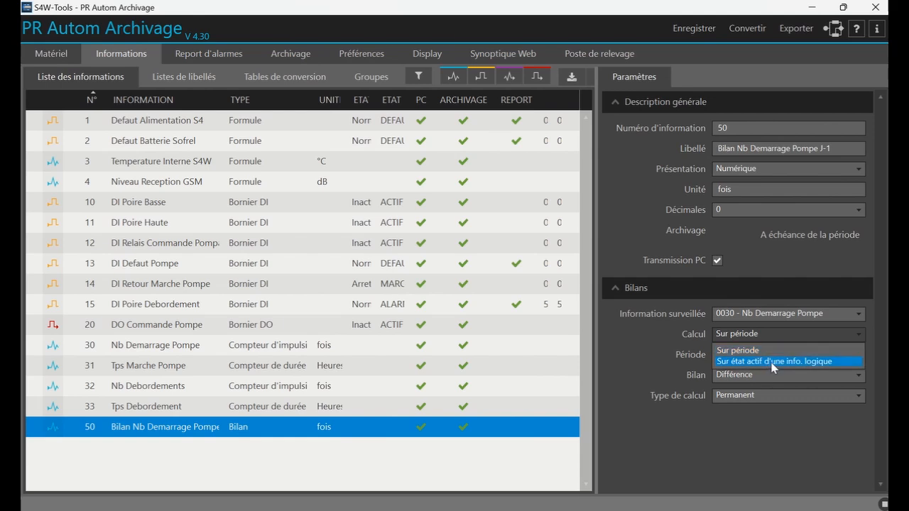
pyautogui.click(759, 351)
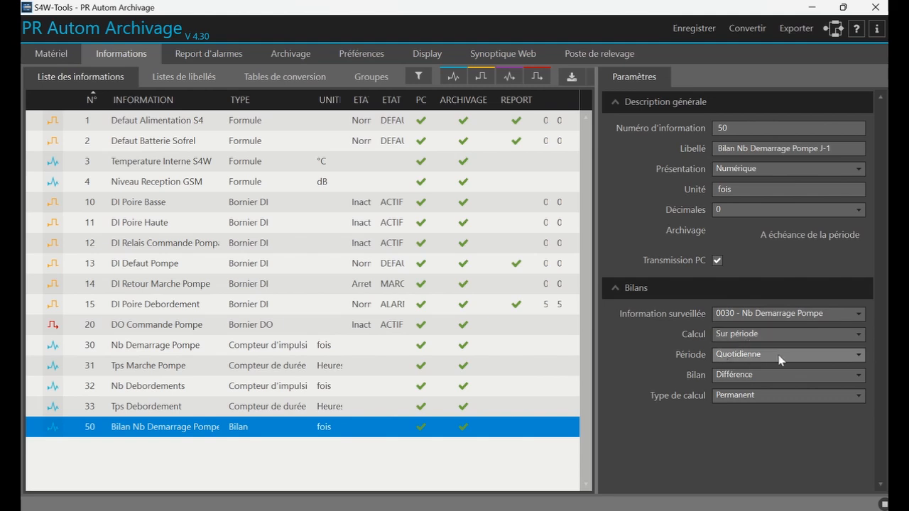
pyautogui.click(771, 361)
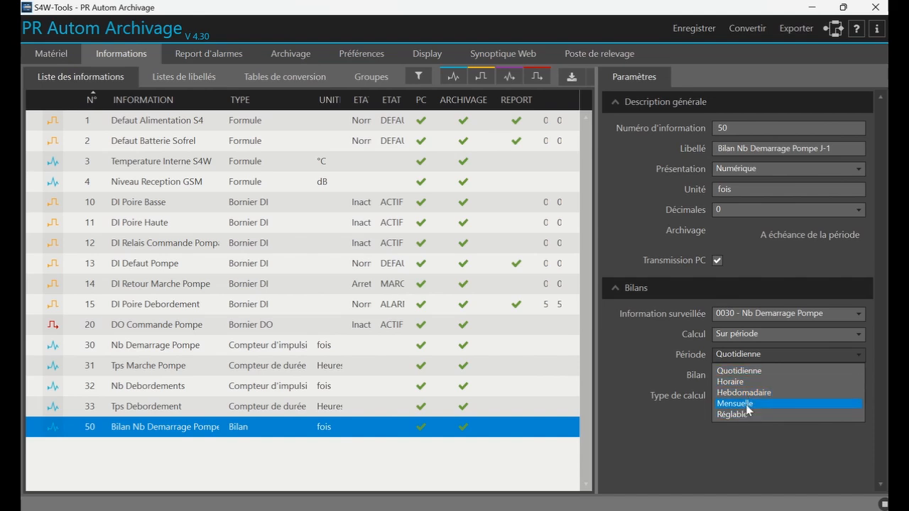
pyautogui.click(755, 372)
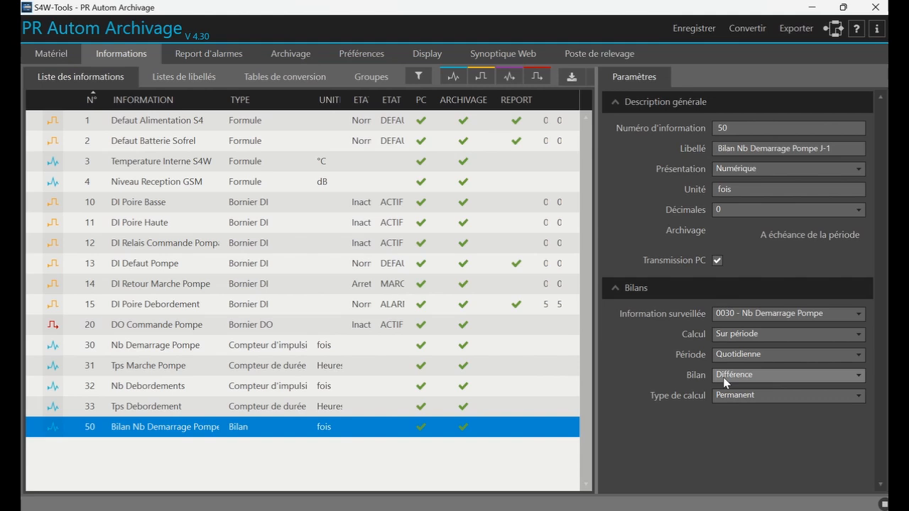
pyautogui.click(753, 377)
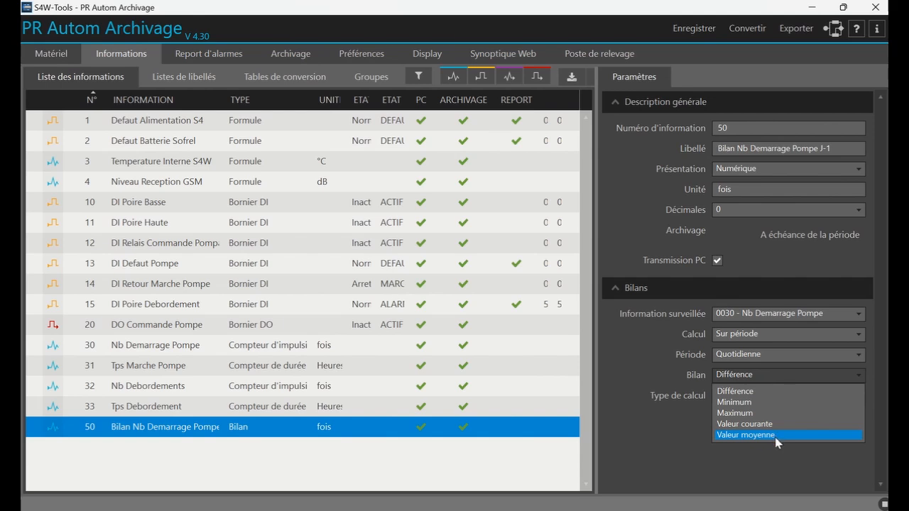
pyautogui.click(758, 377)
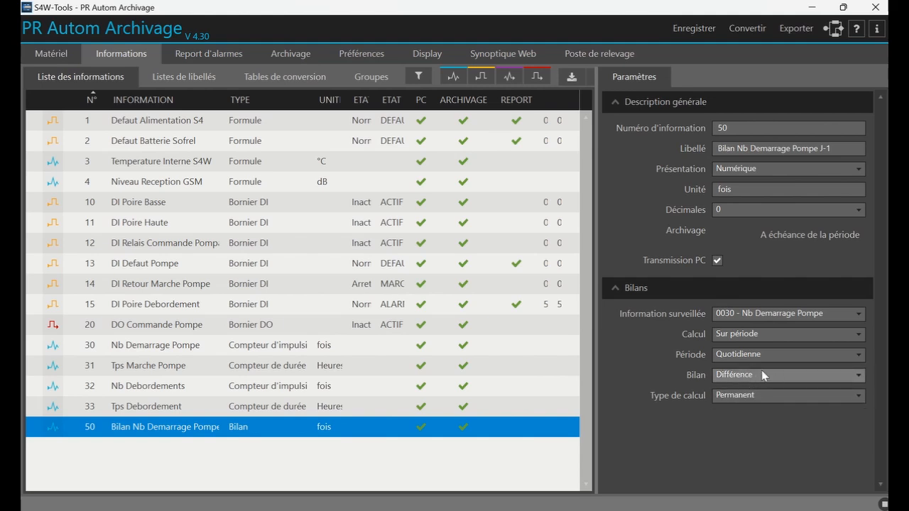
pyautogui.click(763, 395)
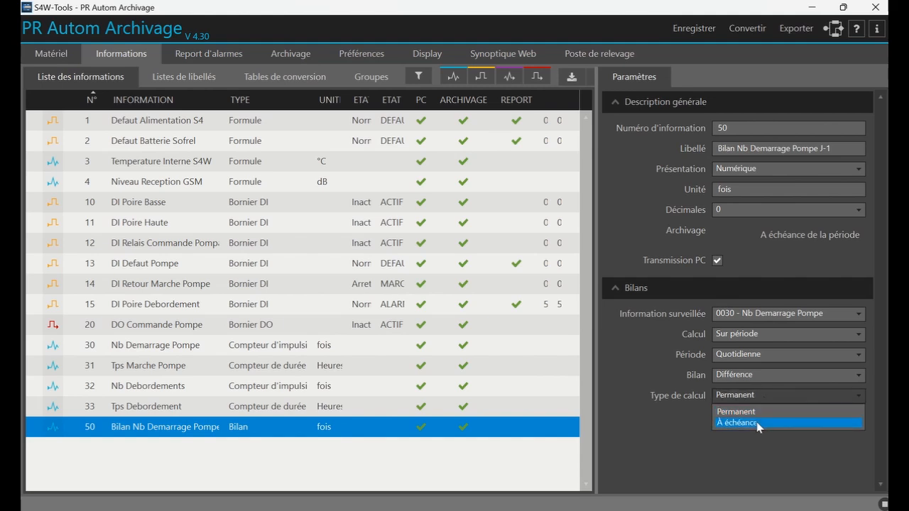
pyautogui.click(757, 423)
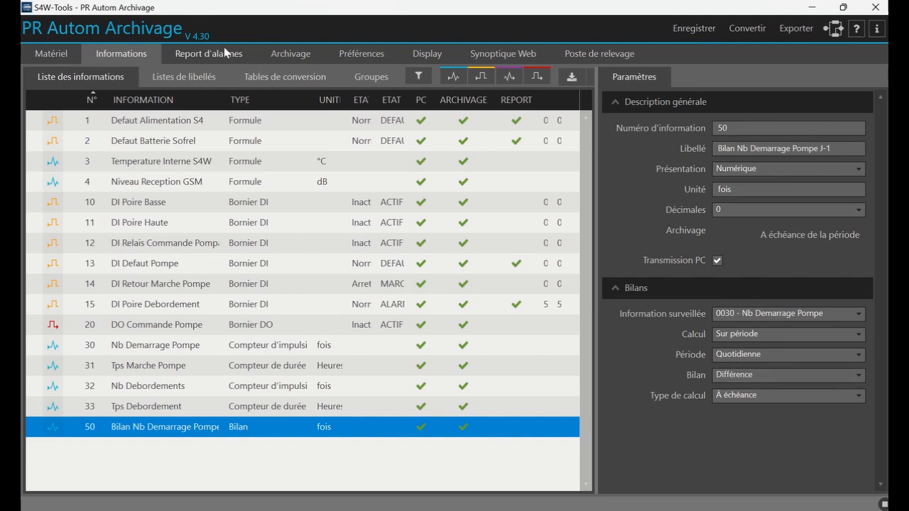
# Review the balance calculation preferences, including the hours available for the daily balance, keeping it at 00:00.
pyautogui.click(357, 55)
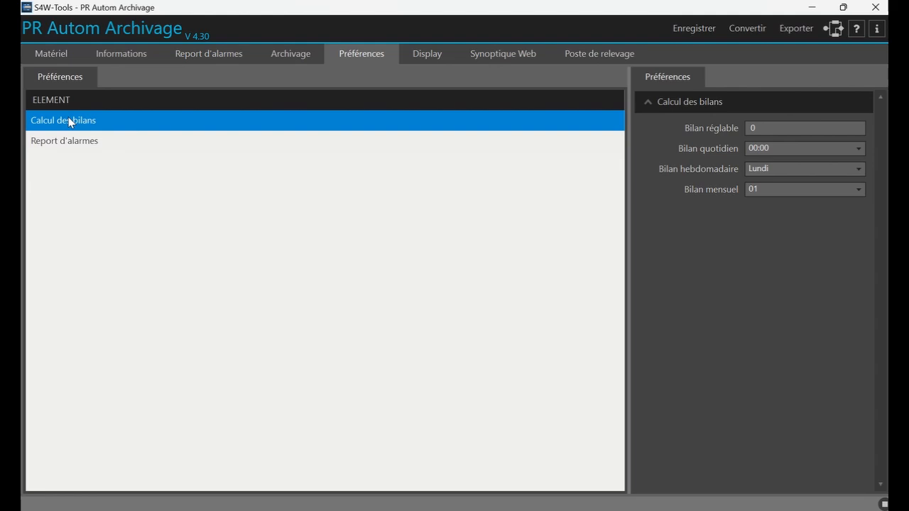
pyautogui.click(775, 149)
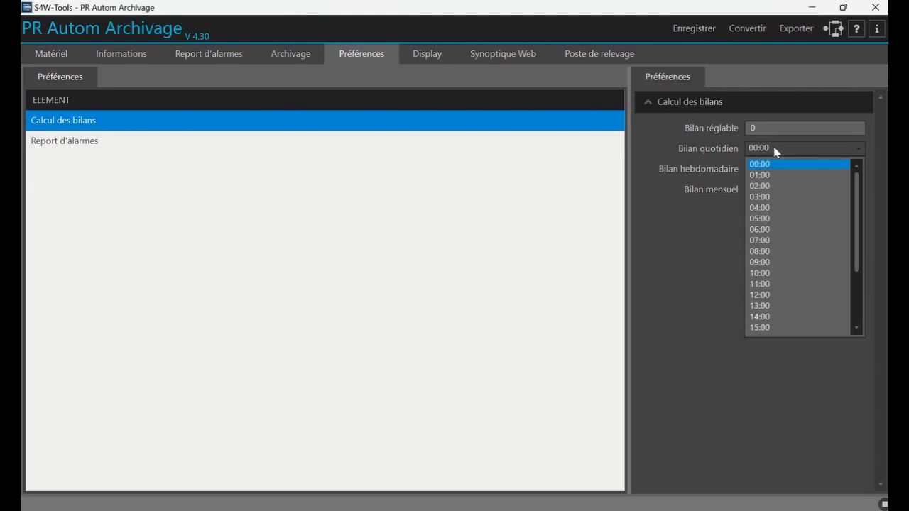
pyautogui.scroll(-3, 798, 276)
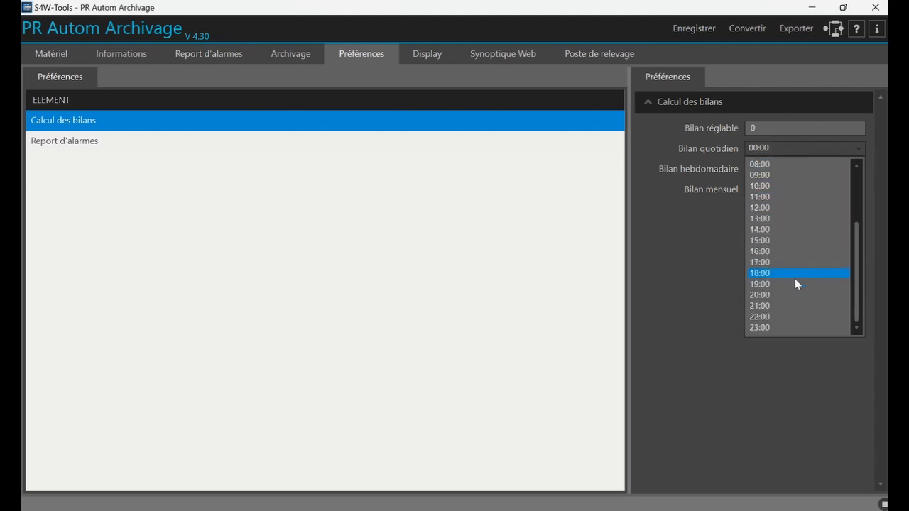
pyautogui.scroll(3, 774, 284)
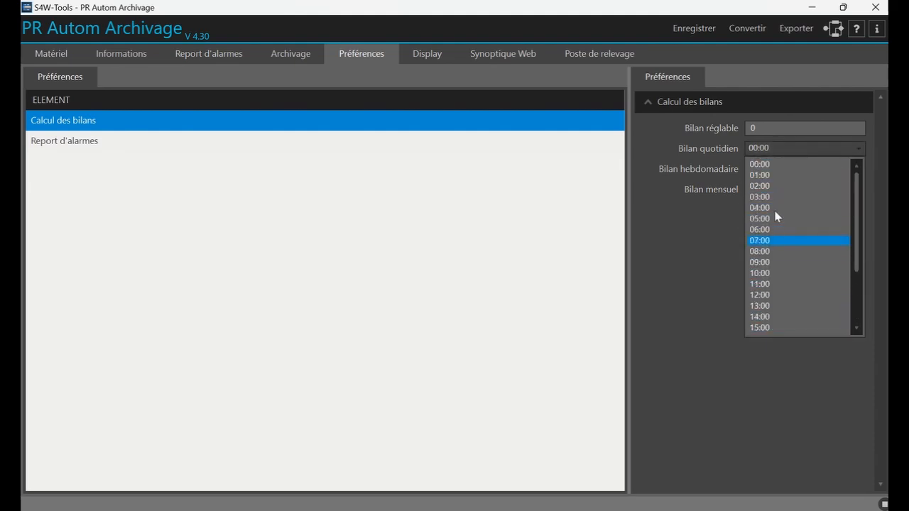
pyautogui.click(773, 168)
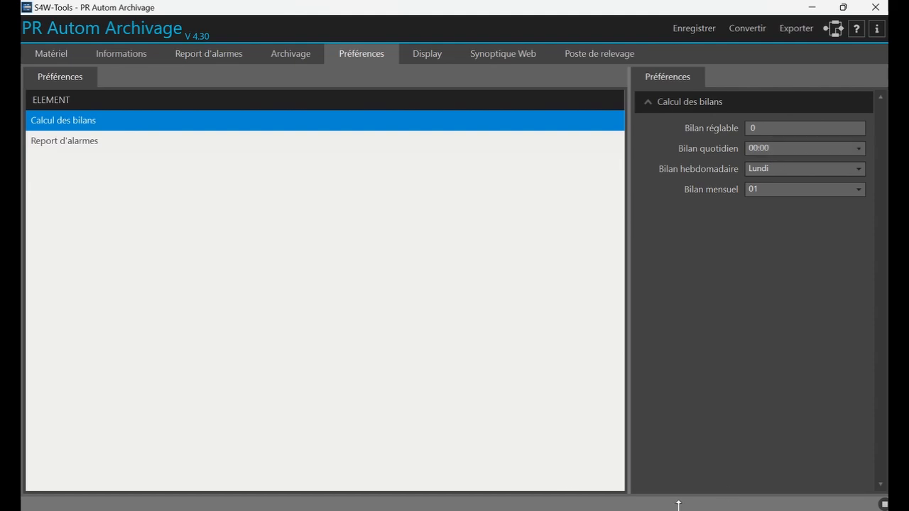
# Return to the information list and widen its name column to fit the full labels.
pyautogui.click(119, 57)
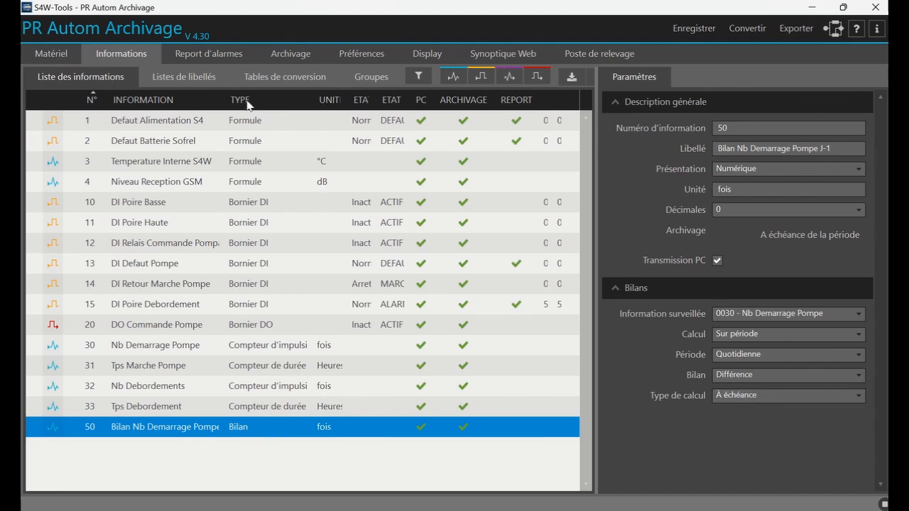
pyautogui.moveTo(226, 101); pyautogui.dragTo(251, 107)
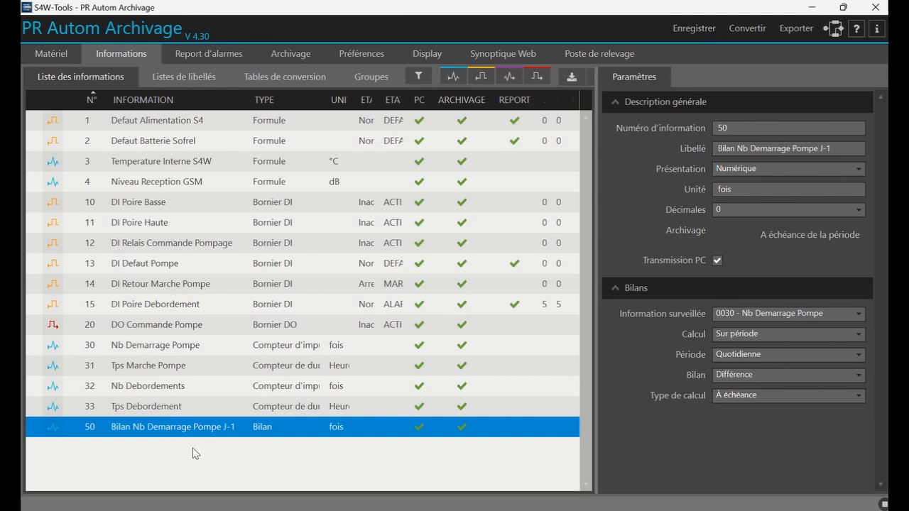
pyautogui.click(453, 76)
pyautogui.click(481, 76)
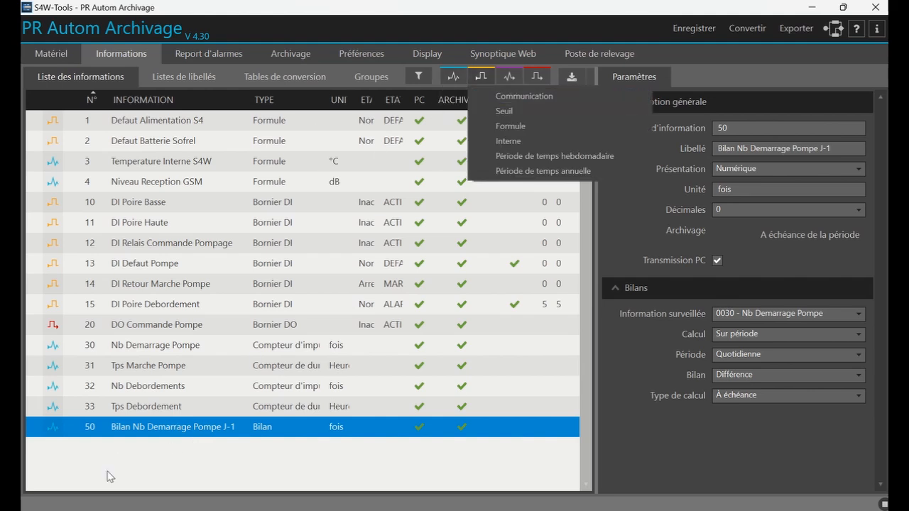
# Copy the "Bilan Nb Demarrage Pompe J-1" information and paste a duplicate into the list.
pyautogui.rightClick(173, 432)
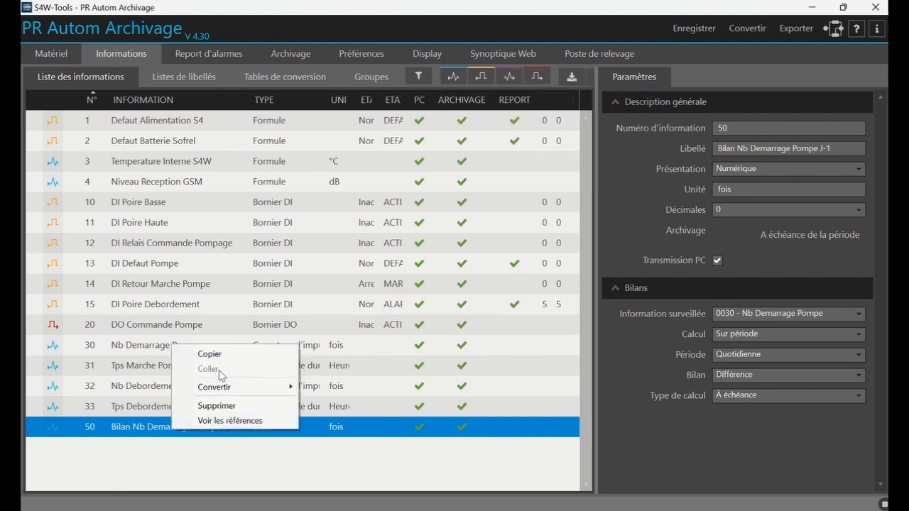
pyautogui.rightClick(159, 449)
pyautogui.rightClick(158, 448)
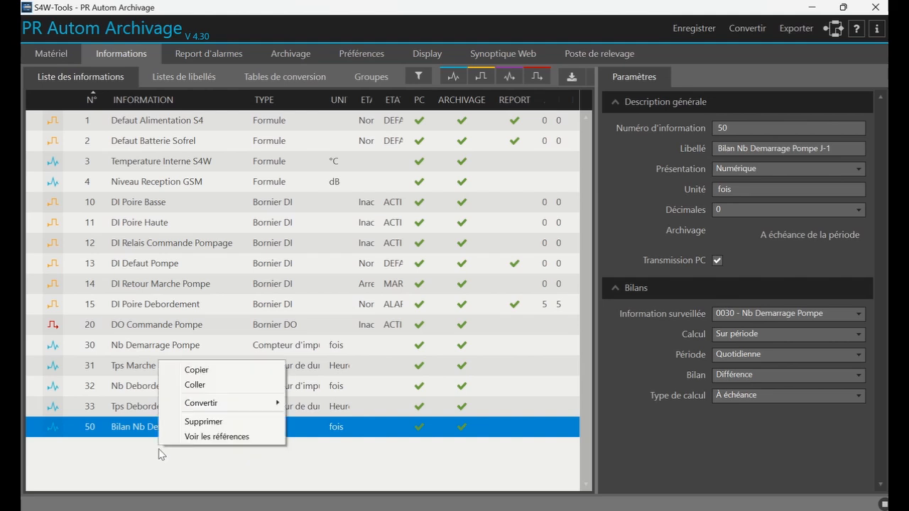
pyautogui.click(216, 385)
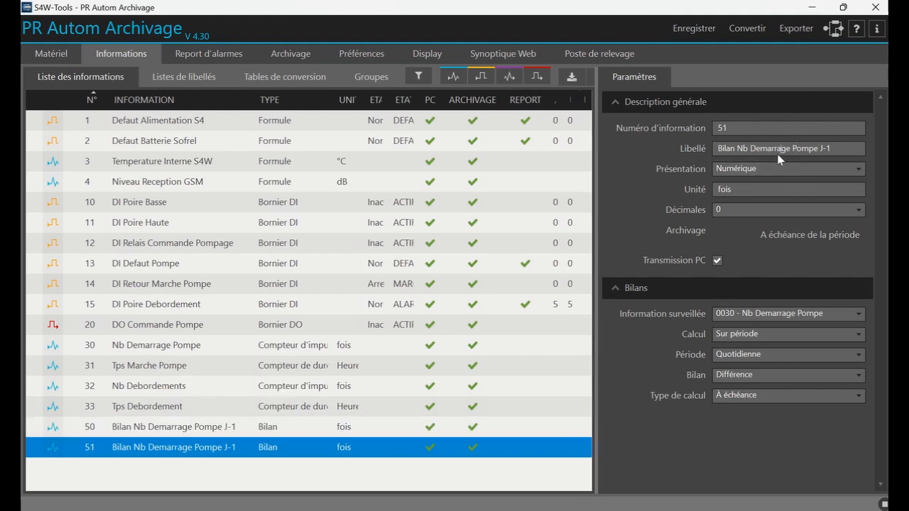
# Rename information 51 as "Bilan Tps Marche Pompe J-1" and set its unit to Heures.
pyautogui.moveTo(790, 149); pyautogui.dragTo(738, 149)
pyautogui.write('Tps Ma')
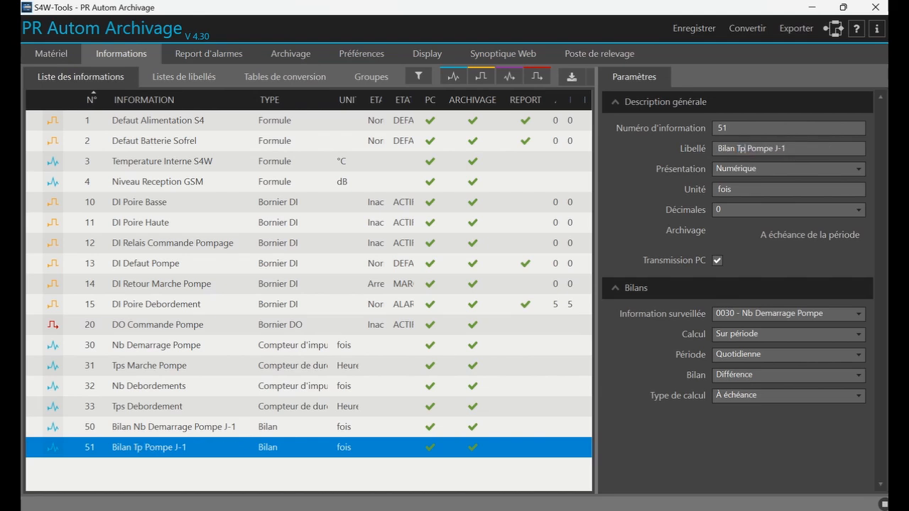
pyautogui.write('rche')
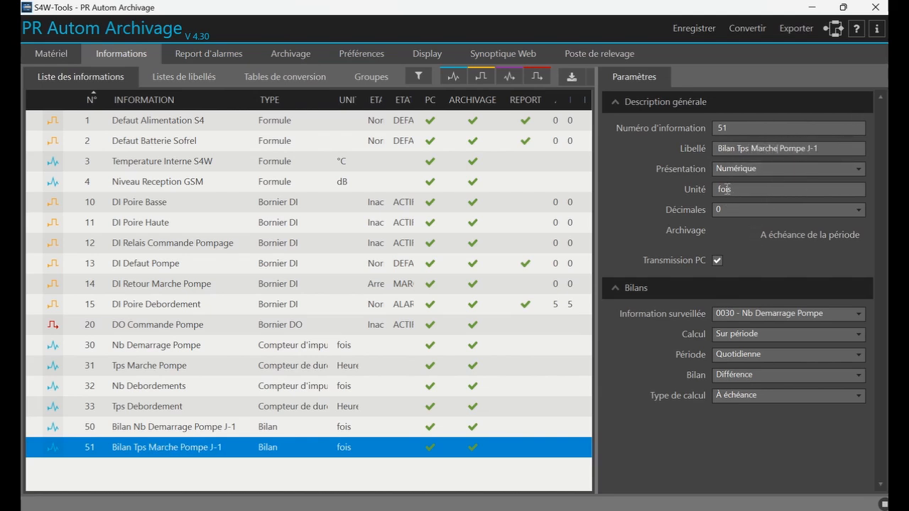
pyautogui.moveTo(754, 190); pyautogui.dragTo(692, 190)
pyautogui.write('Heures')
# Set the monitored information of information 51 to 0031 - Tps Marche Pompe and its decimals to 2.
pyautogui.click(811, 317)
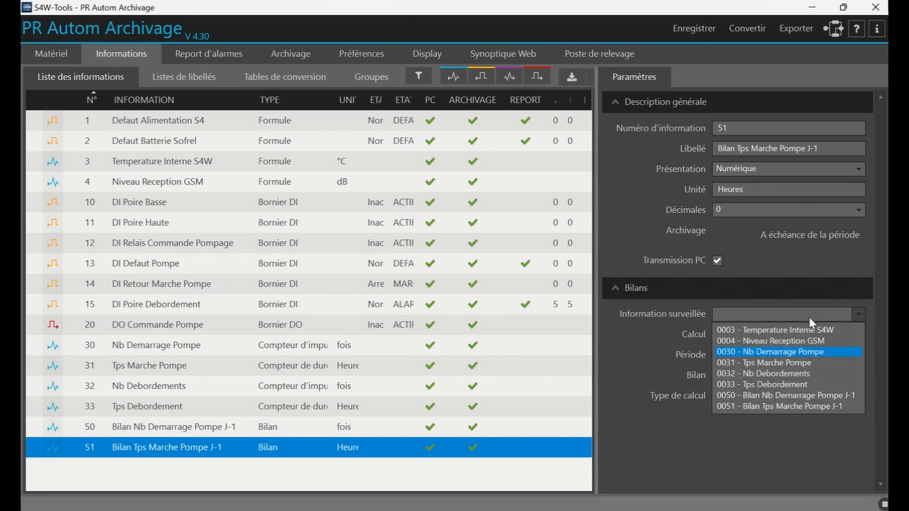
pyautogui.click(783, 363)
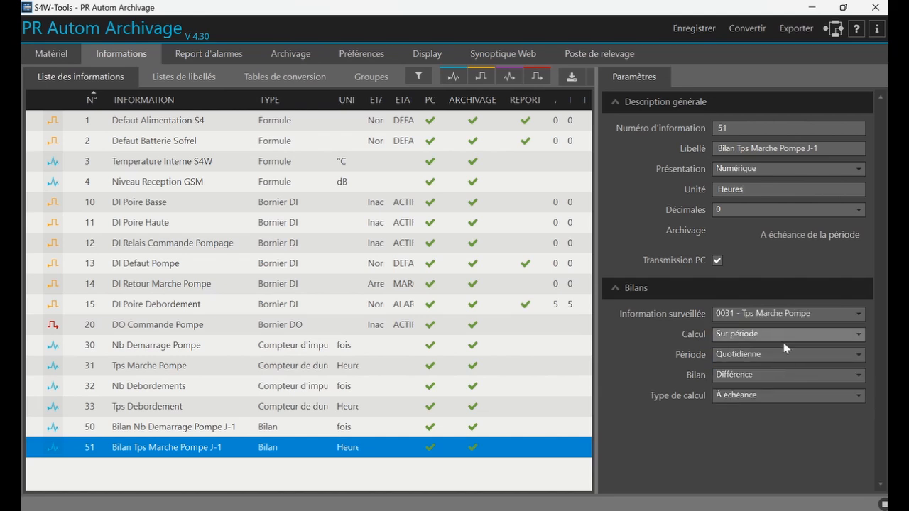
pyautogui.click(733, 210)
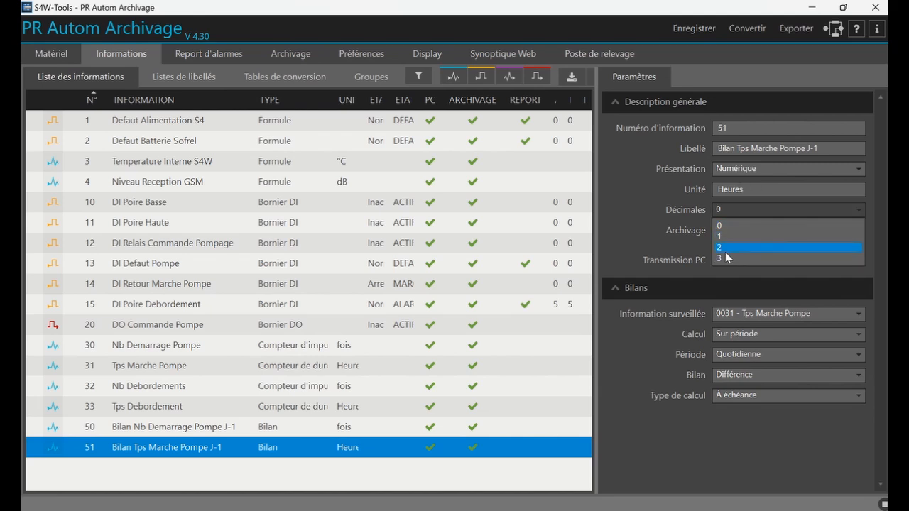
pyautogui.click(732, 248)
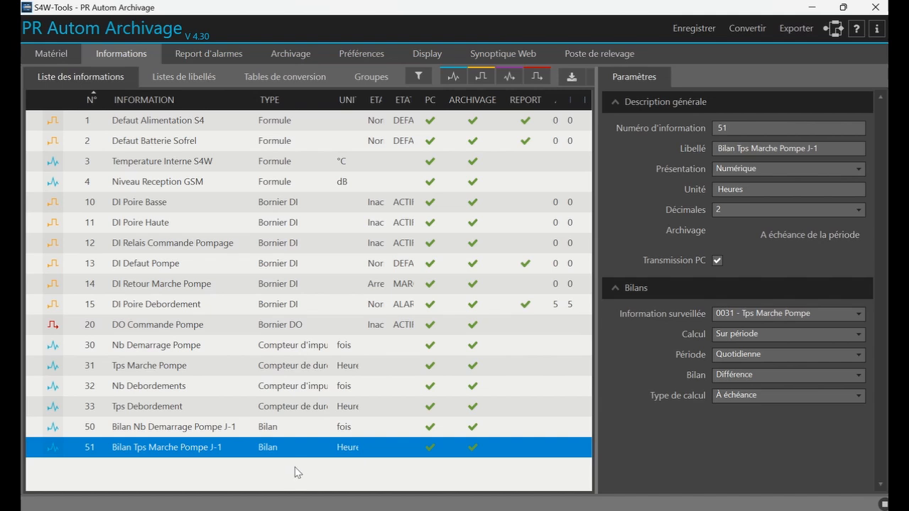
# Widen the unit column of the information list so the unit names fit in full.
pyautogui.click(323, 430)
pyautogui.click(276, 454)
pyautogui.moveTo(364, 101); pyautogui.dragTo(383, 110)
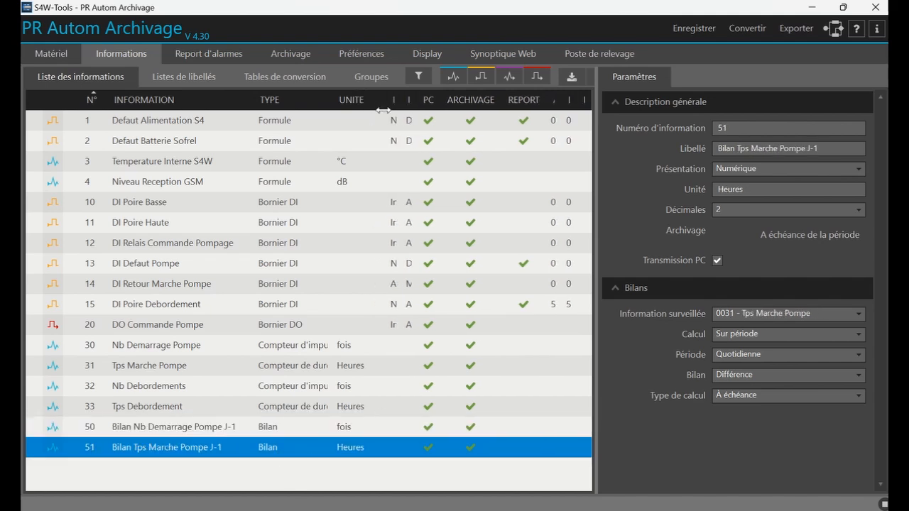
# Recalculate the number of archives and check the archiving criteria.
pyautogui.click(290, 55)
pyautogui.click(182, 80)
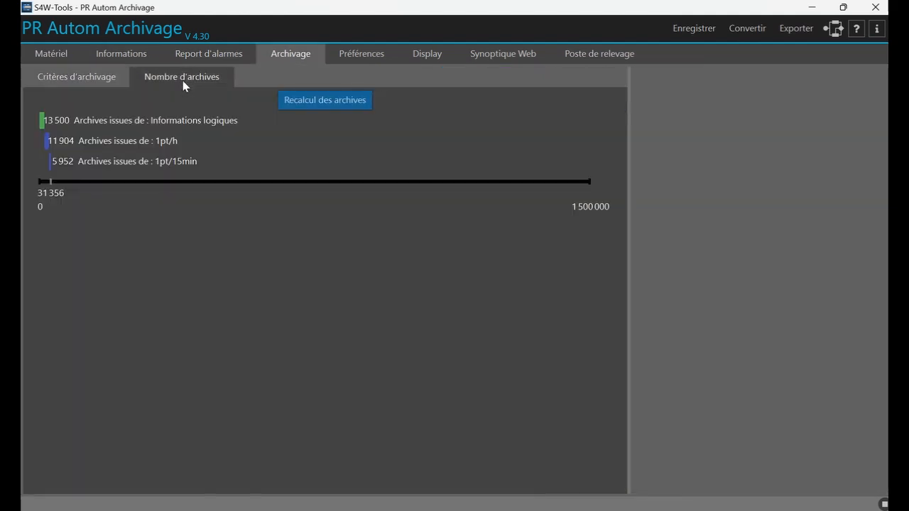
pyautogui.click(335, 100)
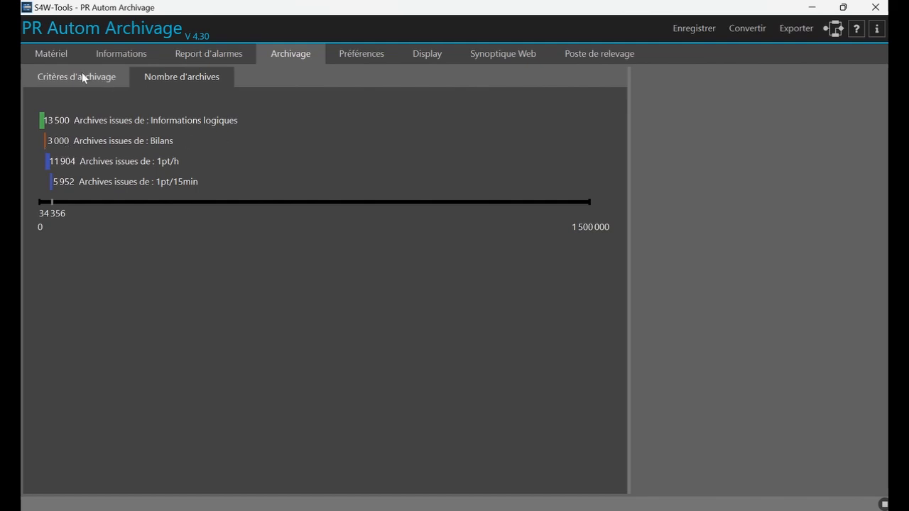
pyautogui.click(102, 80)
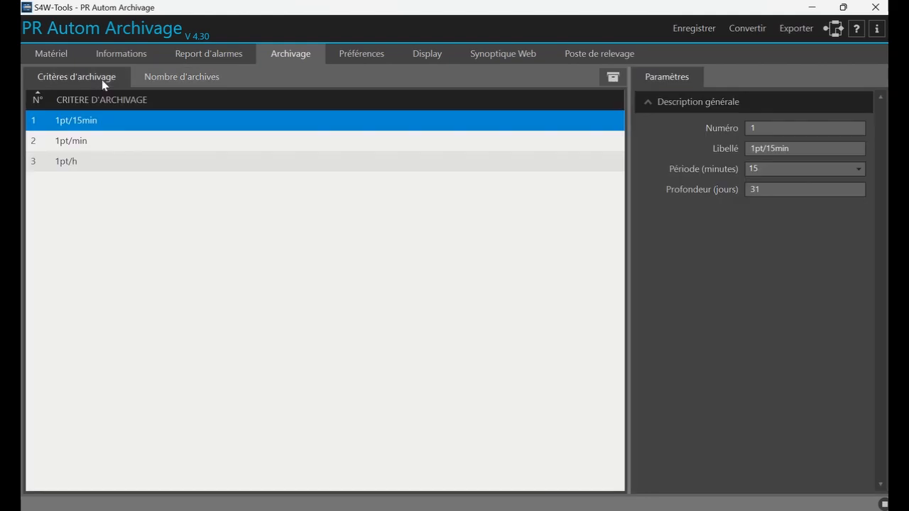
pyautogui.click(215, 58)
# Return to the information list, widen its name column, and duplicate the "Bilan Tps Marche Pompe J-1" information.
pyautogui.click(118, 61)
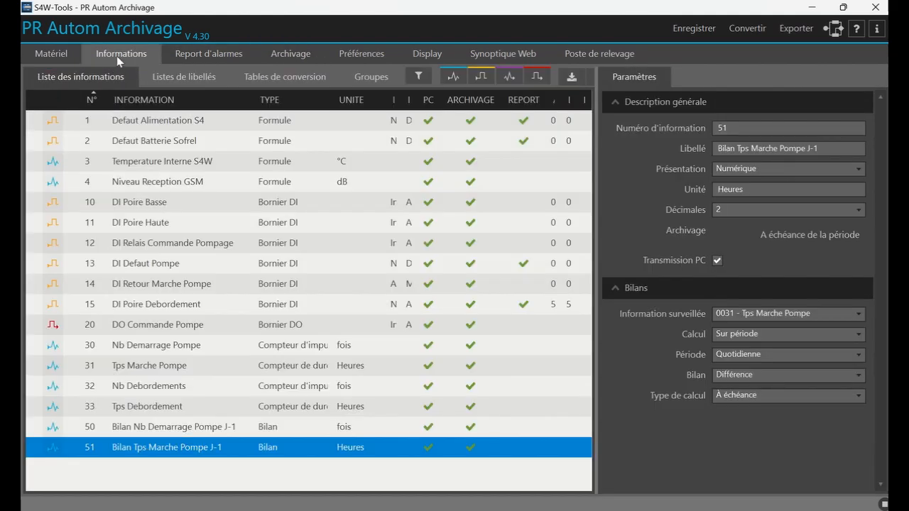
pyautogui.moveTo(258, 105); pyautogui.dragTo(271, 106)
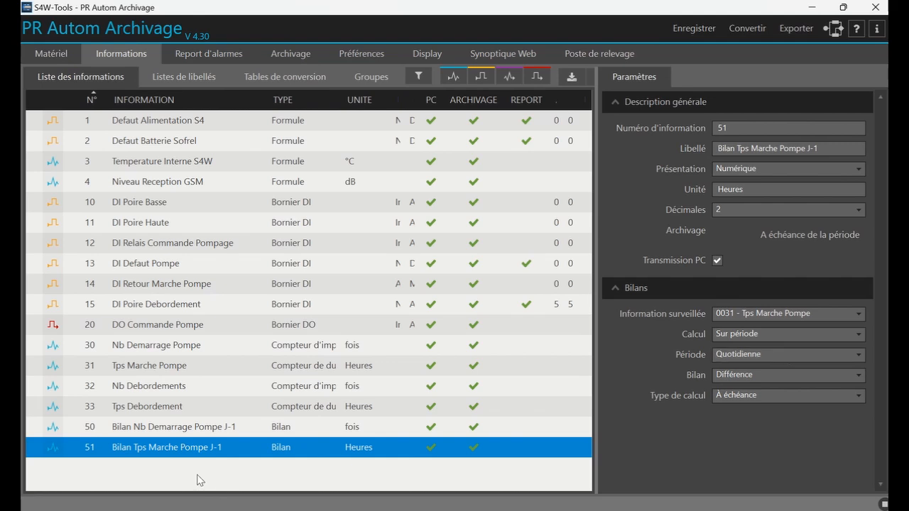
pyautogui.click(173, 433)
pyautogui.click(176, 449)
pyautogui.rightClick(162, 447)
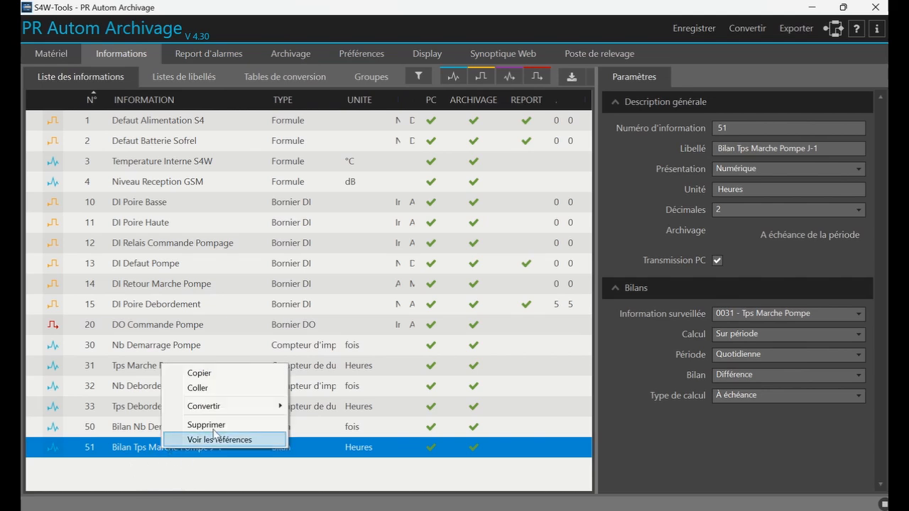
pyautogui.click(179, 459)
pyautogui.rightClick(174, 450)
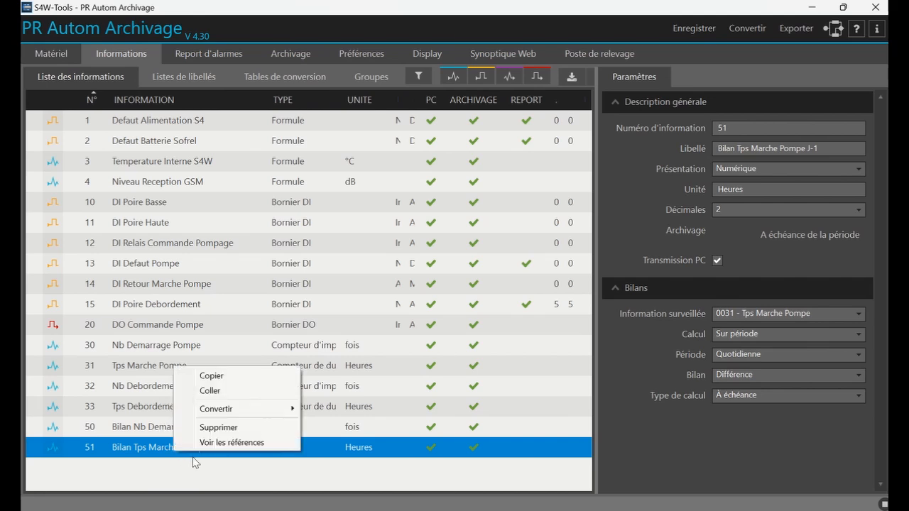
pyautogui.click(222, 391)
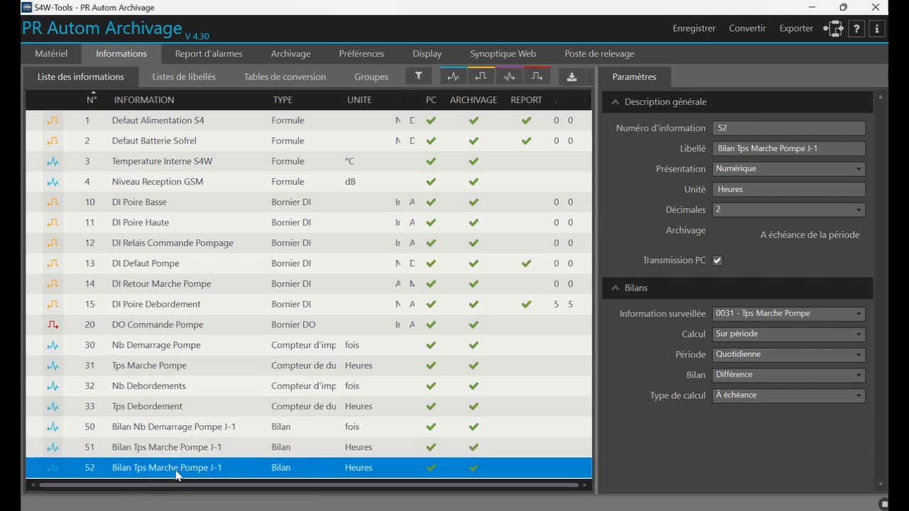
# Rename information 52 as "Bilan Tps Marche Pompe Jour" and set its calculation type to Permanent.
pyautogui.moveTo(831, 149); pyautogui.dragTo(807, 149)
pyautogui.write('du')
pyautogui.write(' Jou')
pyautogui.press('BackSpace')
pyautogui.press('BackSpace')
pyautogui.press('BackSpace')
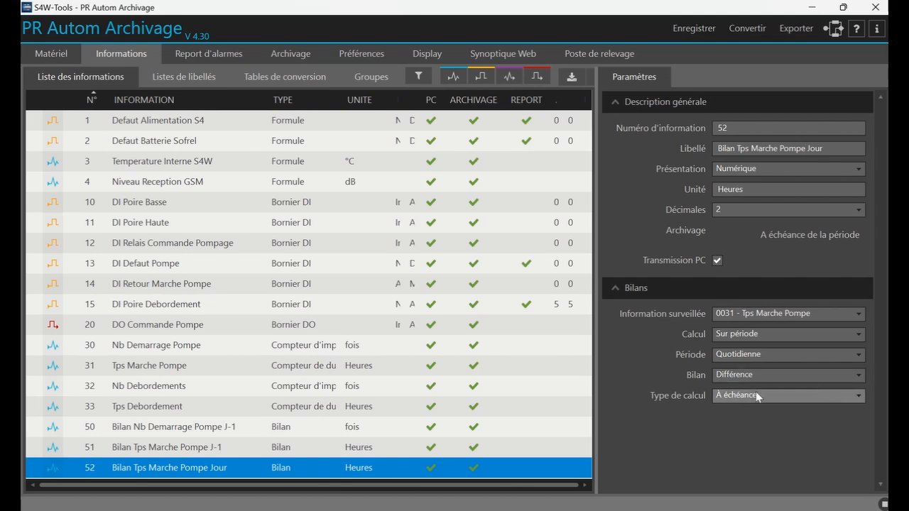
pyautogui.click(773, 403)
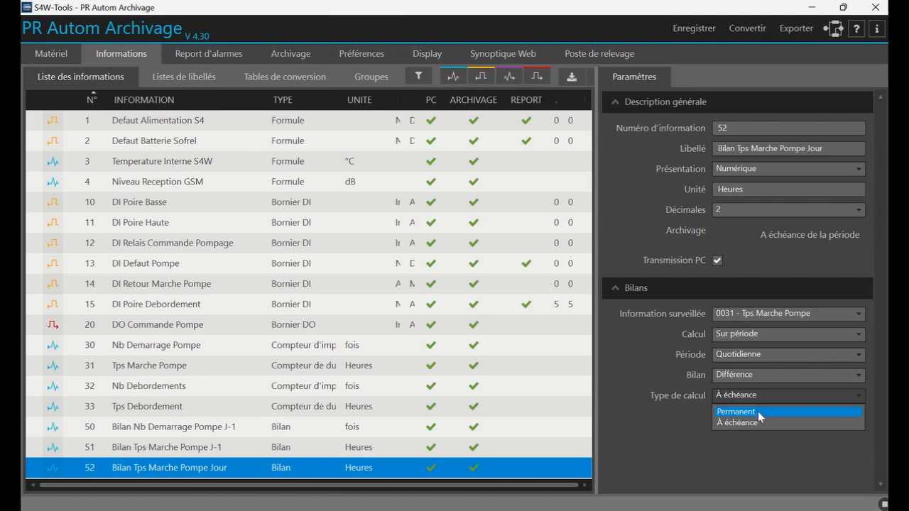
pyautogui.click(758, 412)
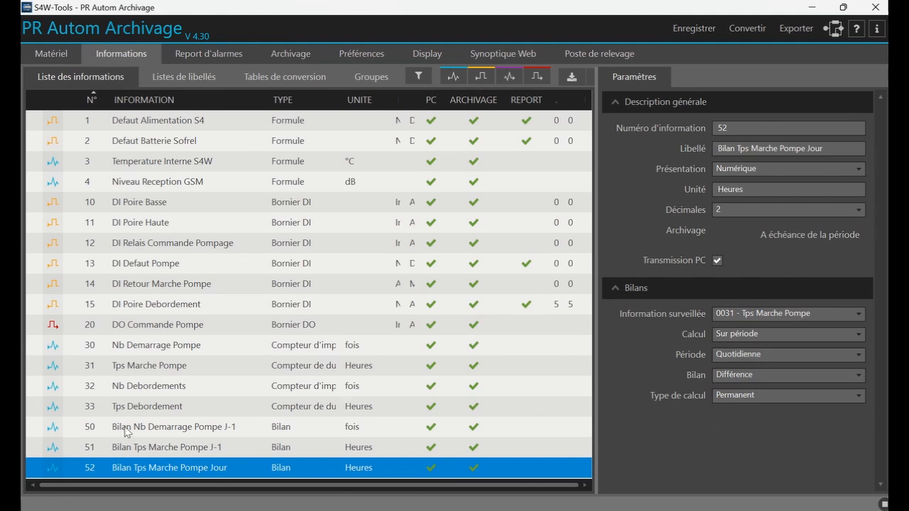
# Try the period Mensuelle on the "Bilan Nb Demarrage Pompe J-1" information and set it back to Quotidienne.
pyautogui.click(223, 434)
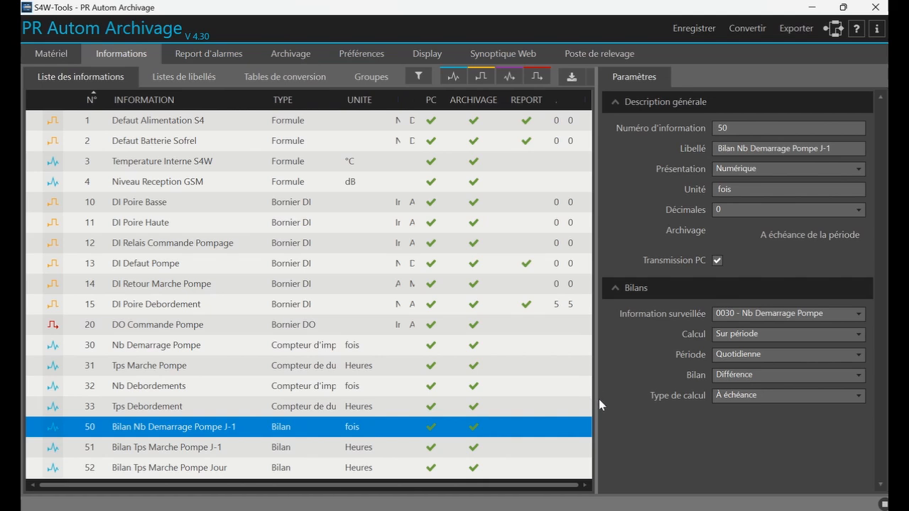
pyautogui.moveTo(595, 405); pyautogui.dragTo(649, 415)
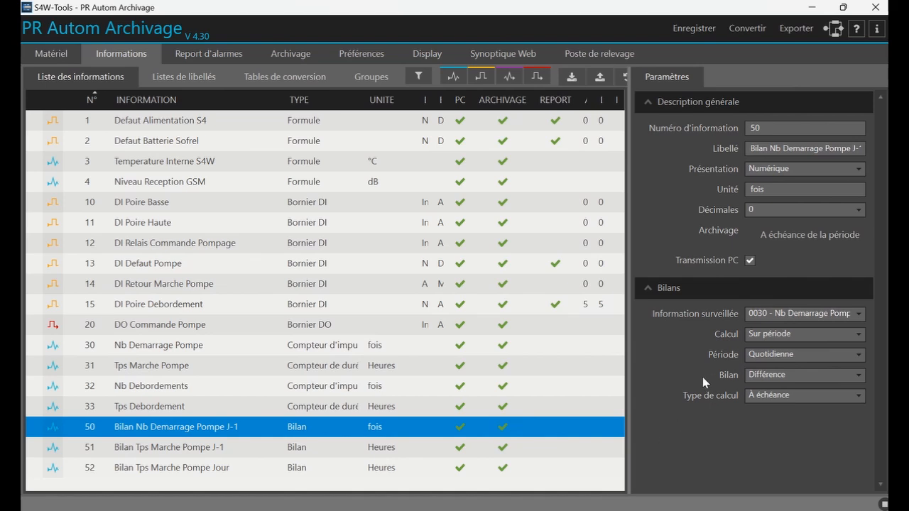
pyautogui.click(831, 354)
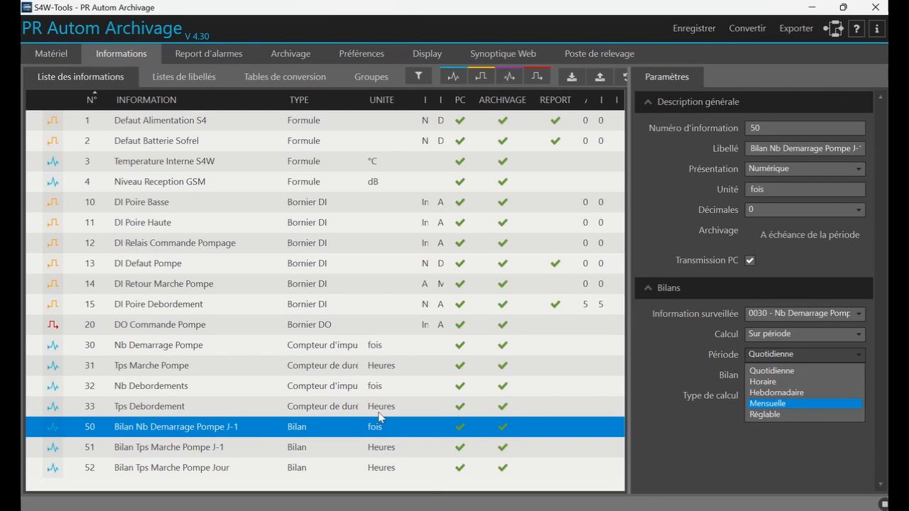
pyautogui.click(796, 403)
pyautogui.click(795, 355)
pyautogui.click(790, 373)
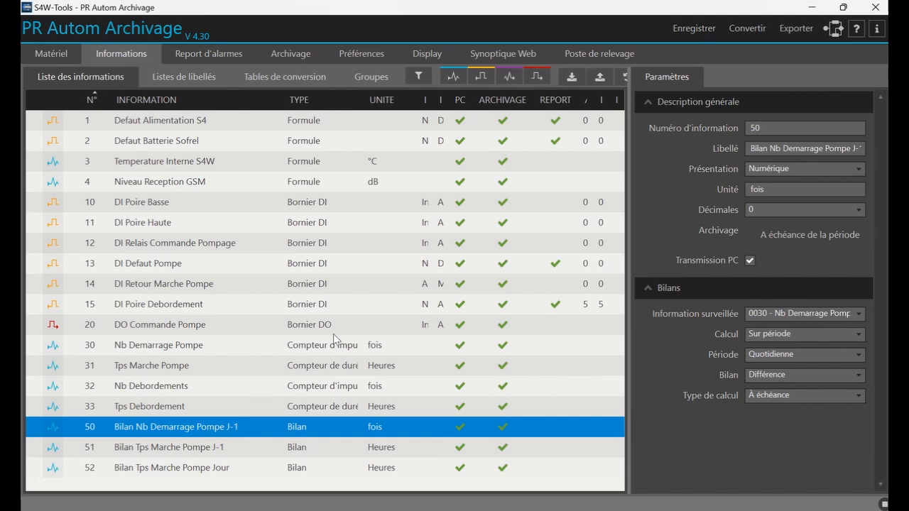
# Widen the type, unit and state columns of the information list.
pyautogui.moveTo(359, 100); pyautogui.dragTo(392, 115)
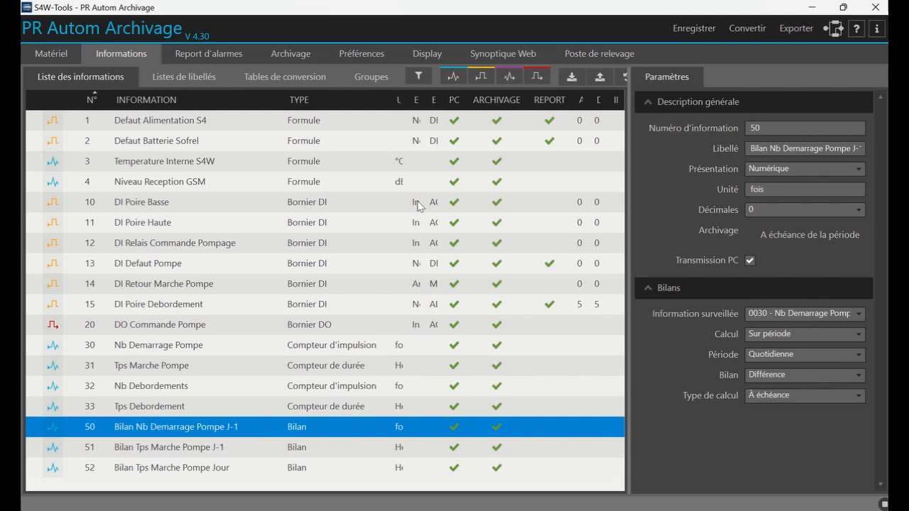
pyautogui.moveTo(411, 99); pyautogui.dragTo(436, 110)
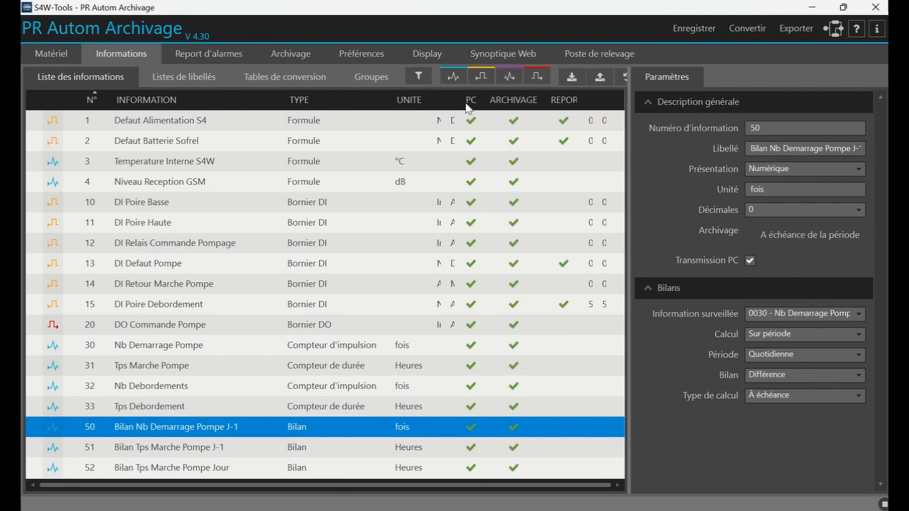
pyautogui.moveTo(461, 105); pyautogui.dragTo(471, 105)
# Switch to the S4W online help in the browser and open the Bilans topic under Configuration S4W, Informations.
pyautogui.click(857, 30)
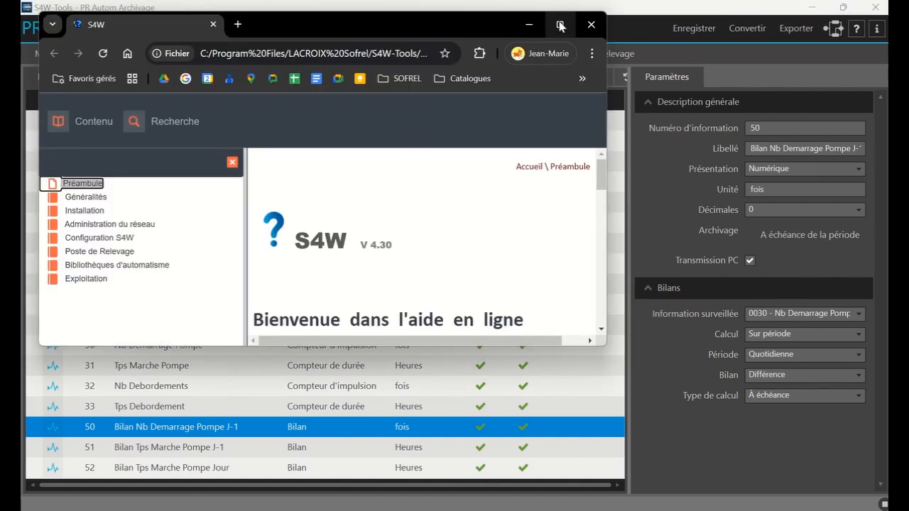
pyautogui.click(561, 25)
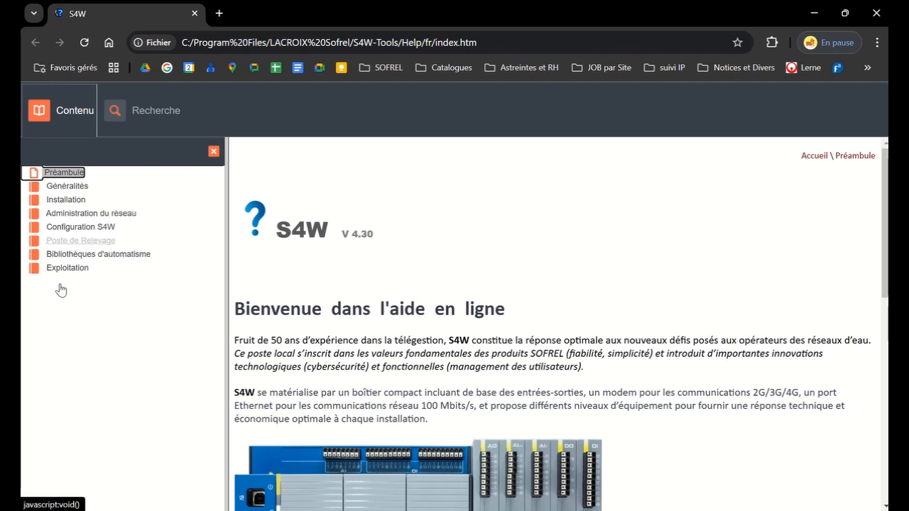
pyautogui.click(58, 228)
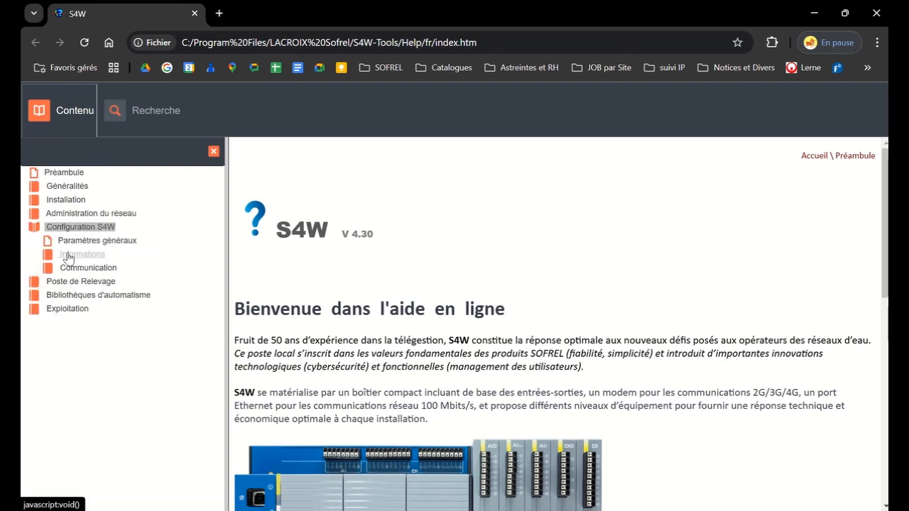
pyautogui.click(71, 254)
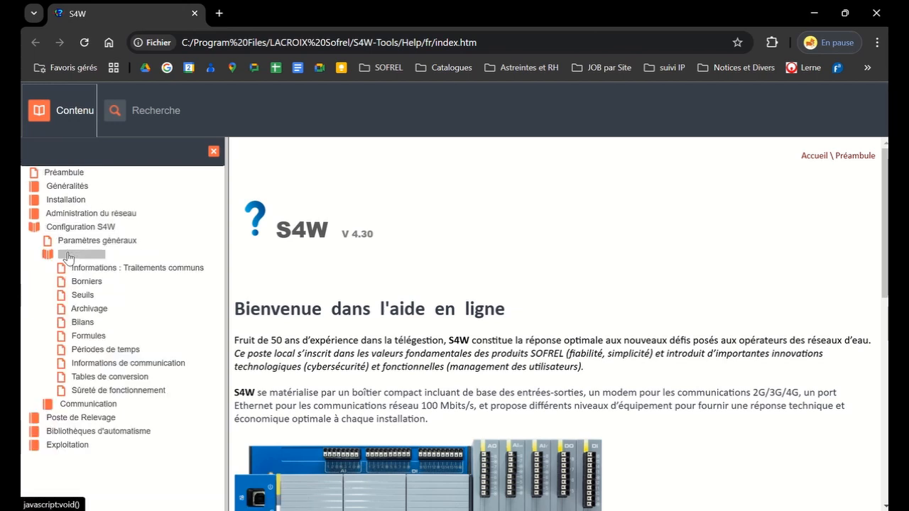
pyautogui.click(82, 322)
# Read through the Bilans help document, covering value calculations, current and archived values, and the configuration example.
pyautogui.scroll(-1, 671, 341)
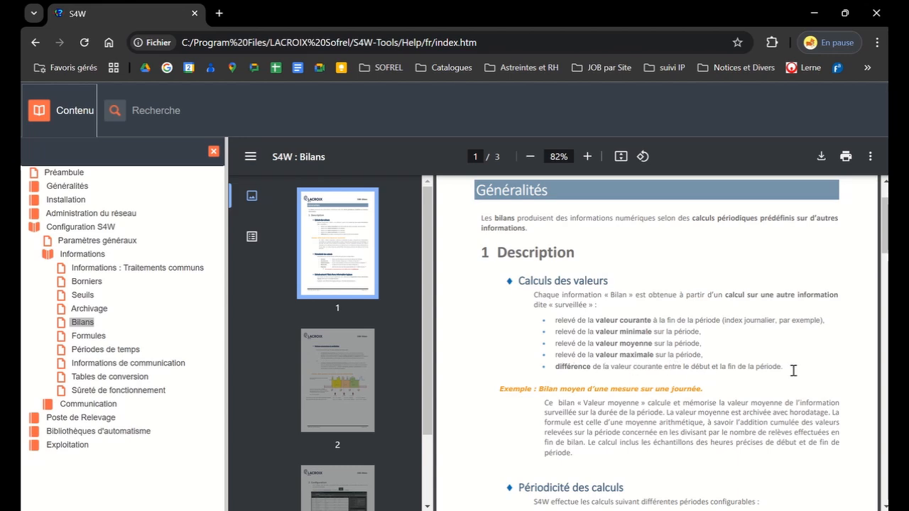
pyautogui.scroll(-5, 793, 370)
pyautogui.scroll(-3, 630, 213)
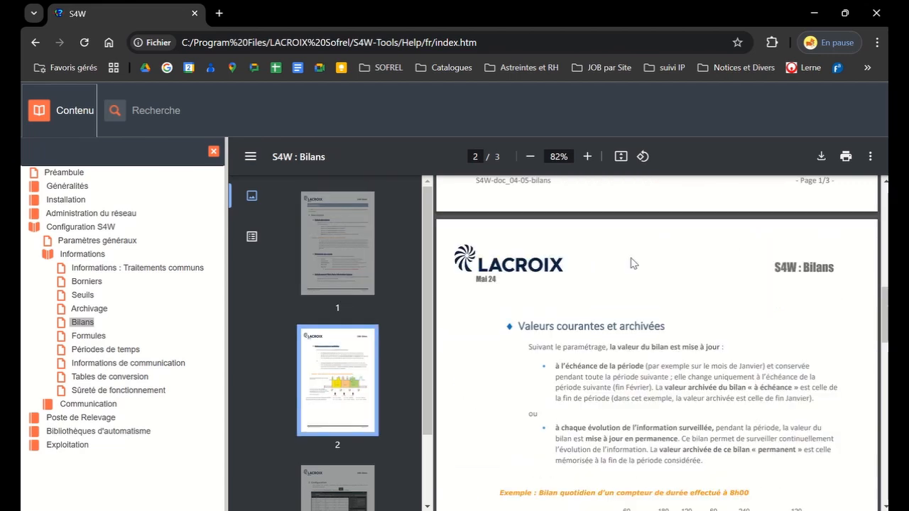
pyautogui.scroll(-5, 633, 273)
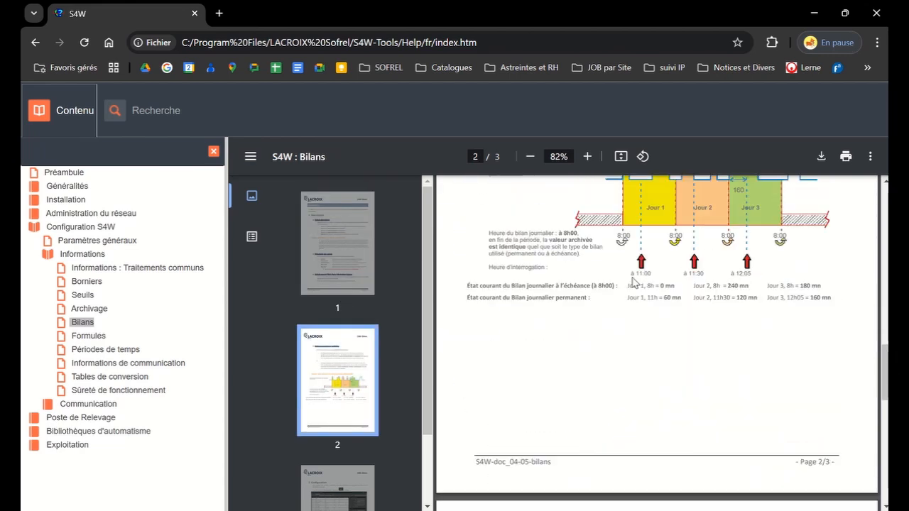
pyautogui.scroll(-8, 632, 281)
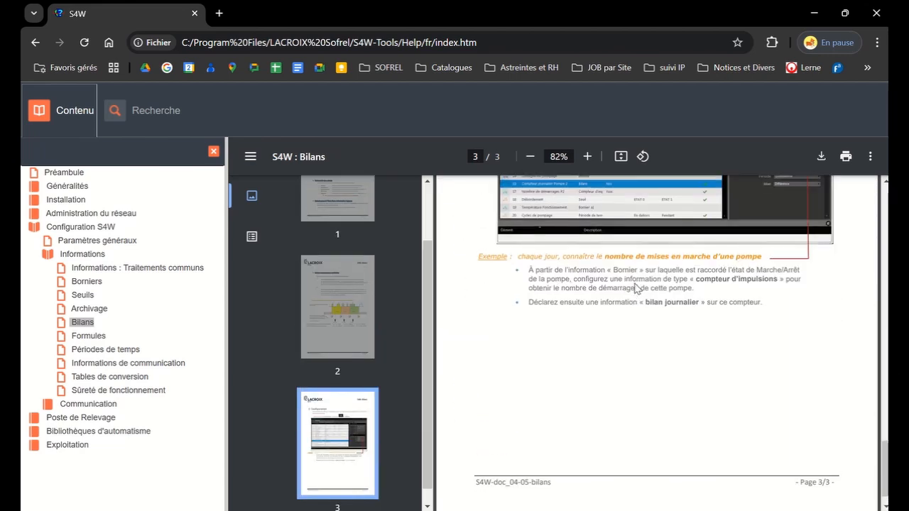